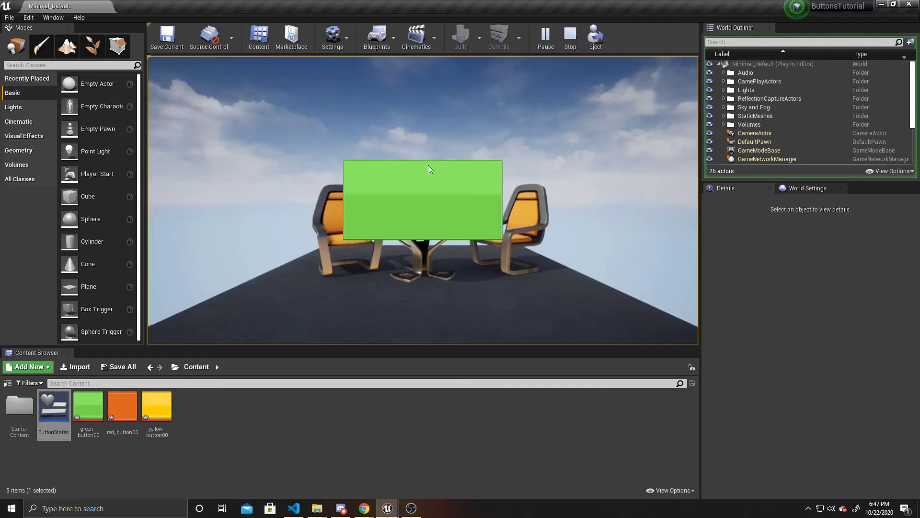
Try out the on-screen button in the running level to examine its normal, hovered and pressed states
left_click(424, 212)
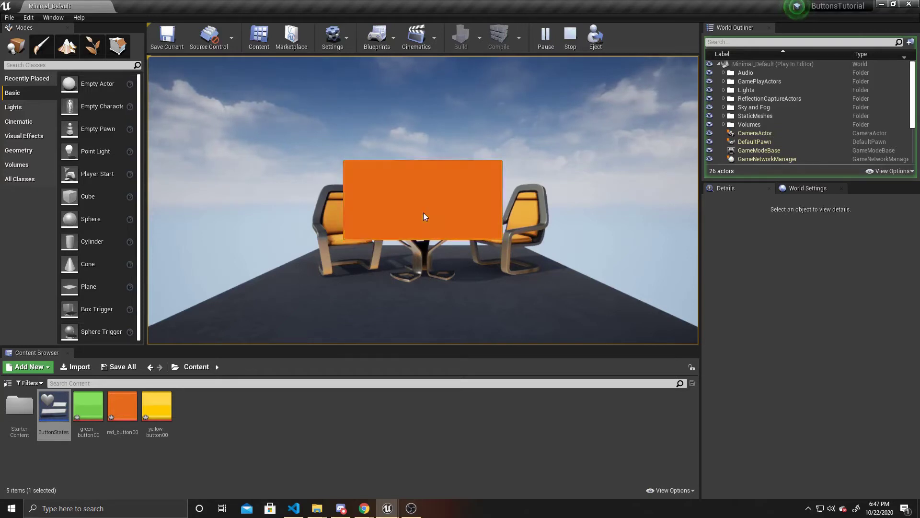
left_click(426, 229)
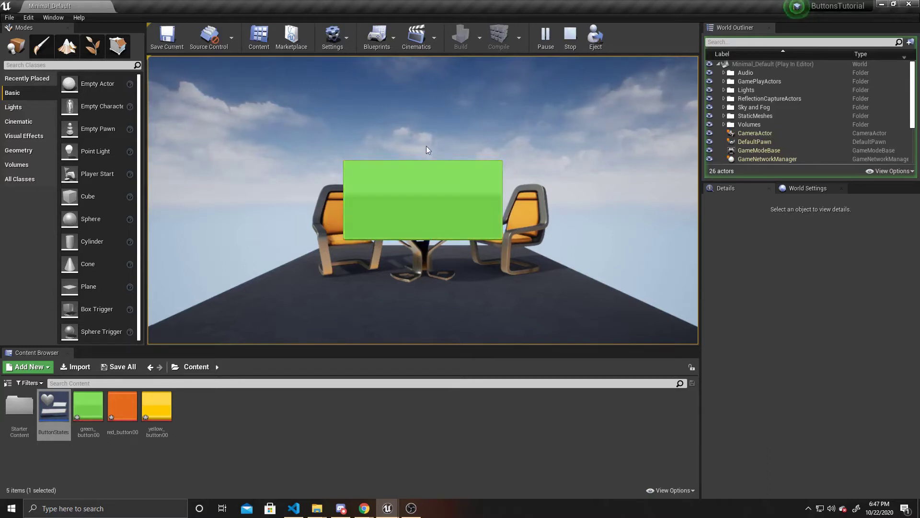
left_click(427, 199)
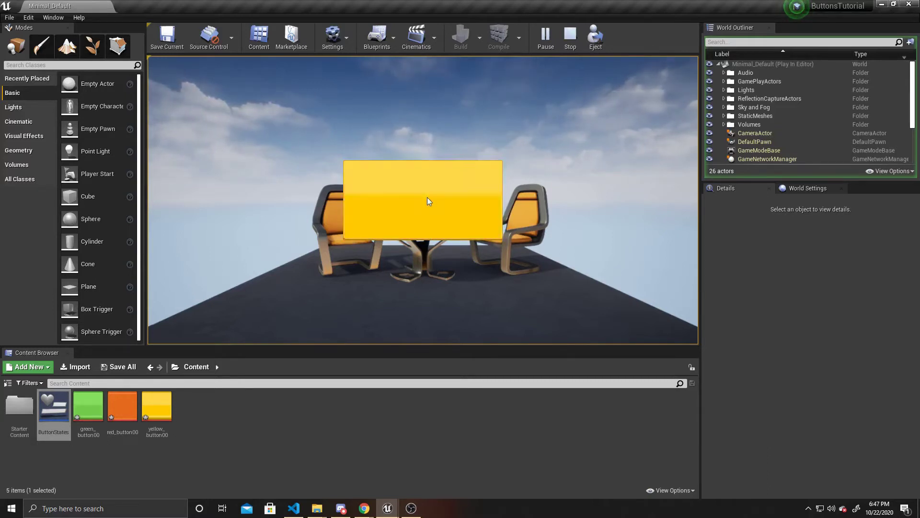
left_click(427, 198)
left_click(427, 198)
left_click(428, 198)
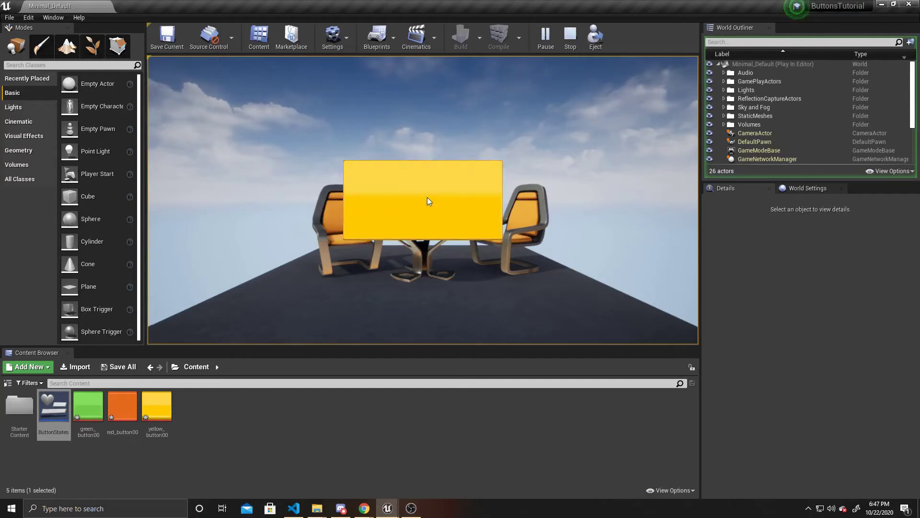
left_click(427, 200)
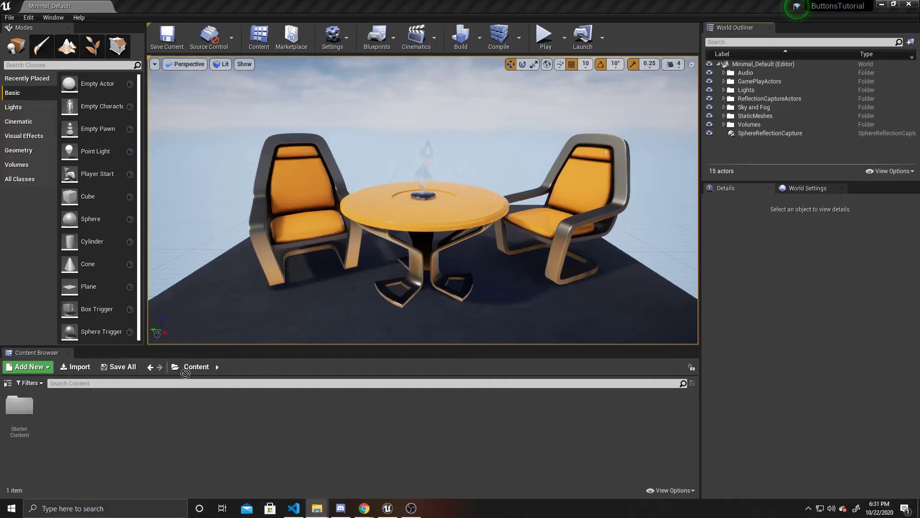
Import the green, red and yellow button images into the Content folder and create a Widget Blueprint named ButtonStates
left_click_drag(180, 369, 180, 433)
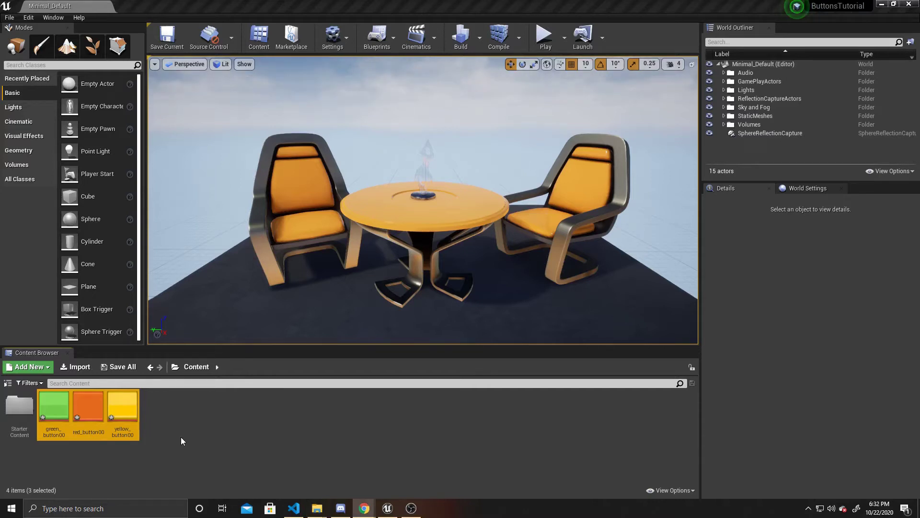
right_click(210, 412)
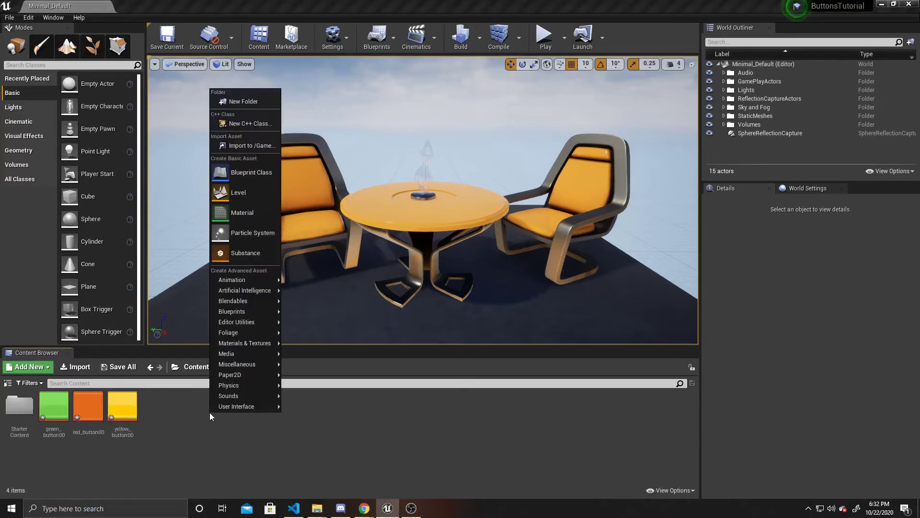
mouse_move(230, 406)
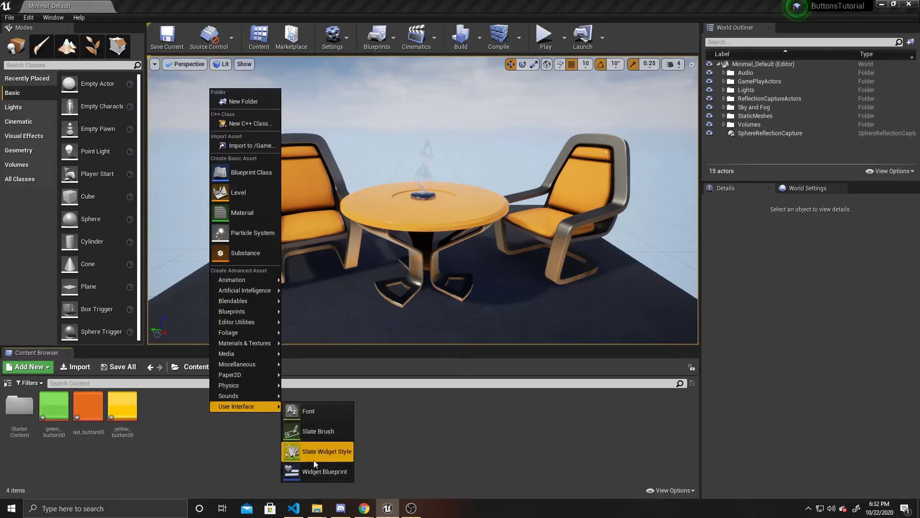
left_click(315, 476)
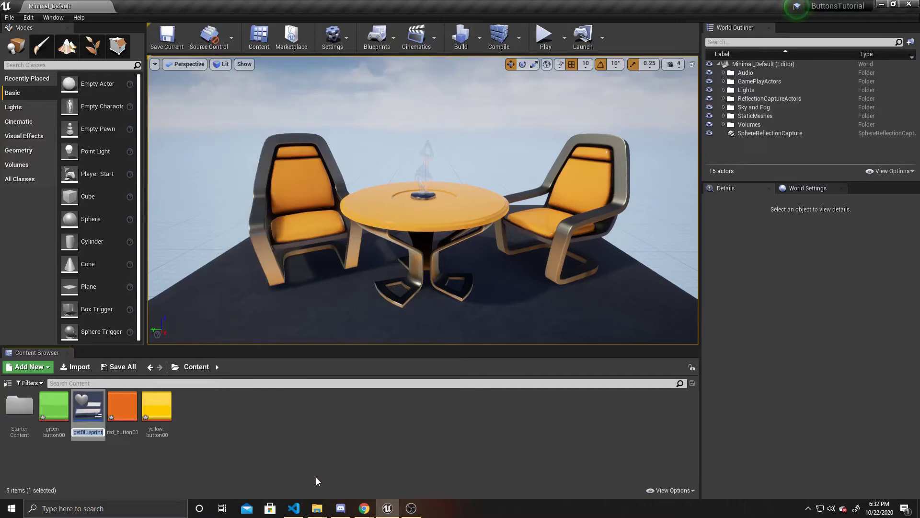
type("ButtonS")
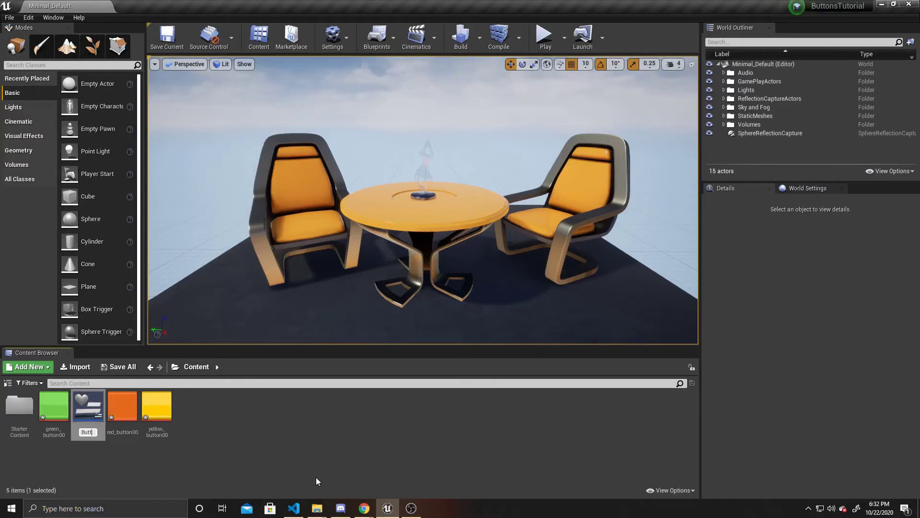
type("tates")
key("Return")
Open the ButtonStates widget and add a Button to its Canvas Panel
double_click(60, 407)
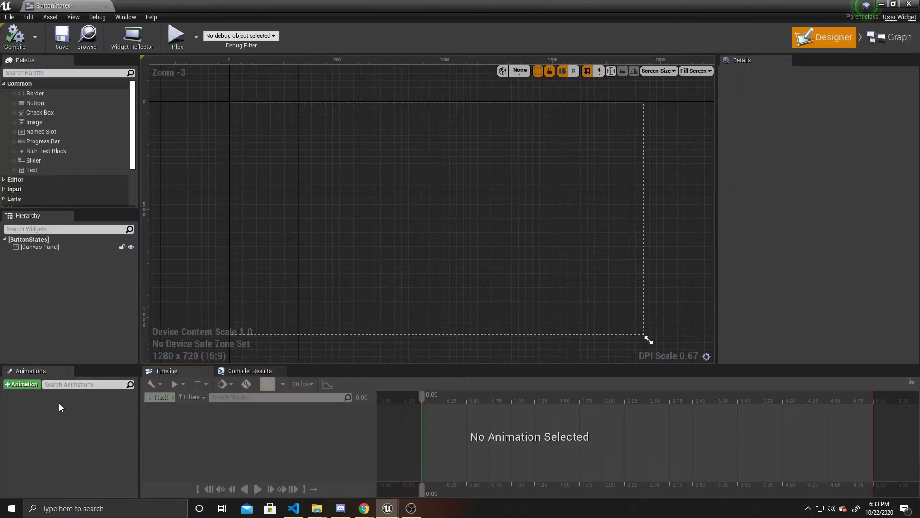
left_click(51, 104)
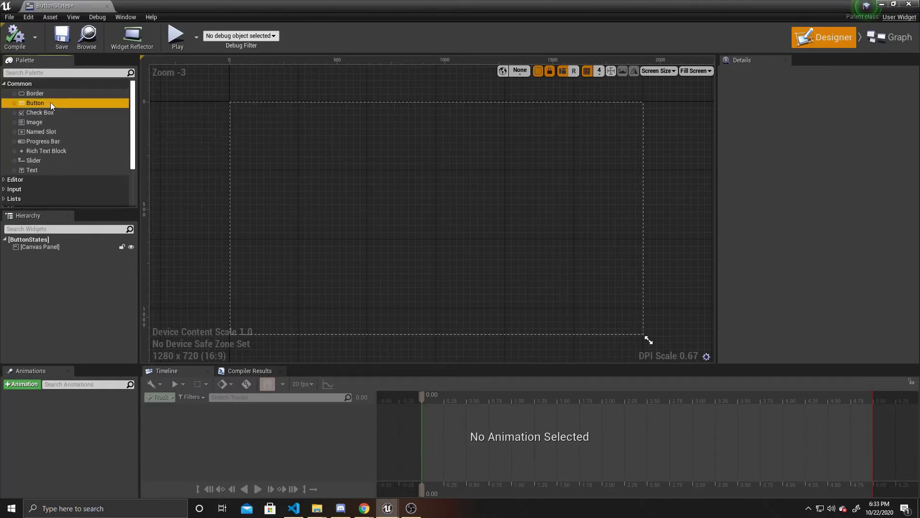
left_click_drag(74, 203, 48, 249)
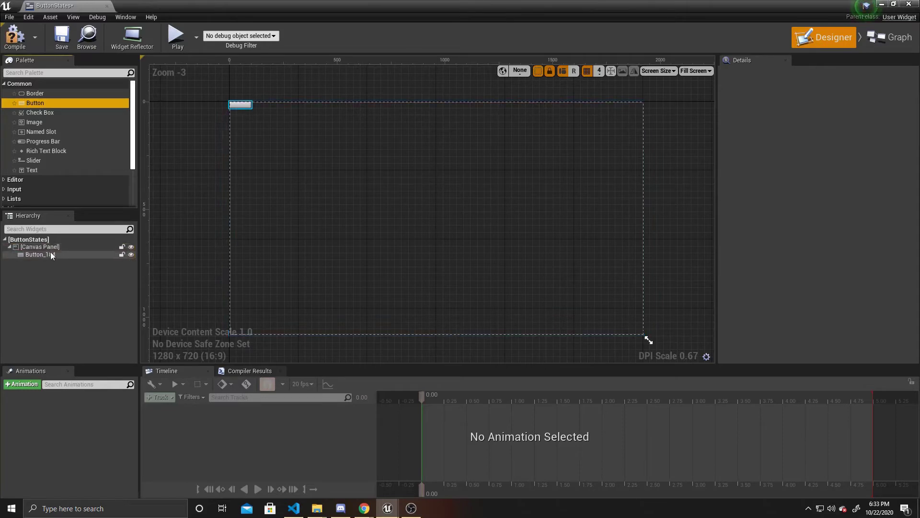
Anchor the new button to the canvas centre and set its position to X -300 and Y -150
left_click(50, 251)
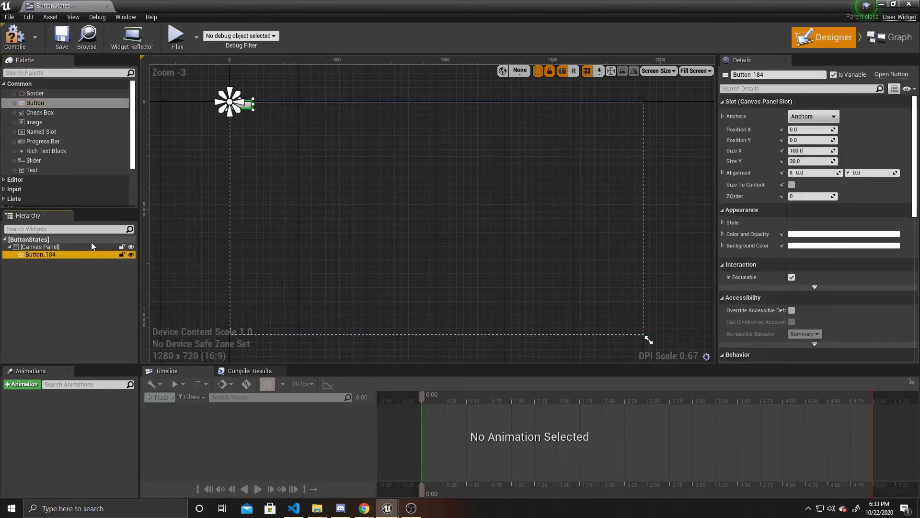
left_click(795, 117)
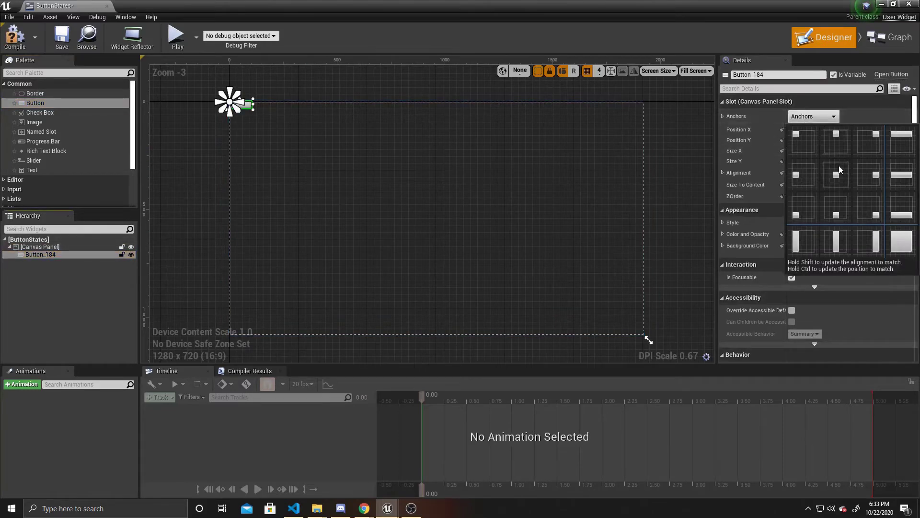
left_click(837, 169)
left_click(815, 129)
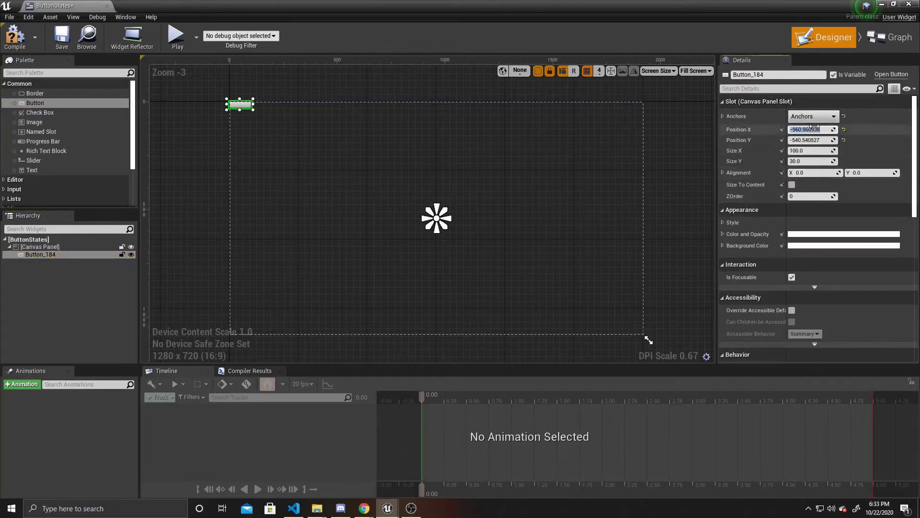
type("-300")
key("Tab")
type("-")
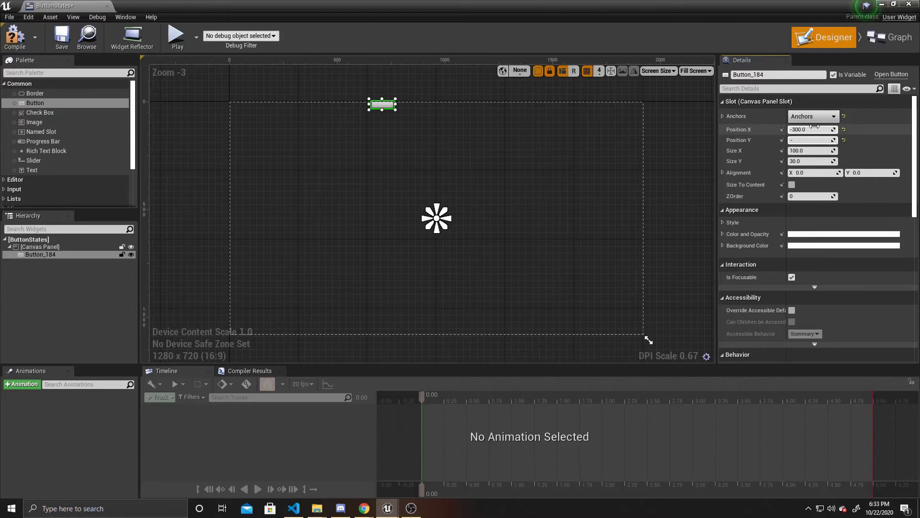
type("150")
key("Return")
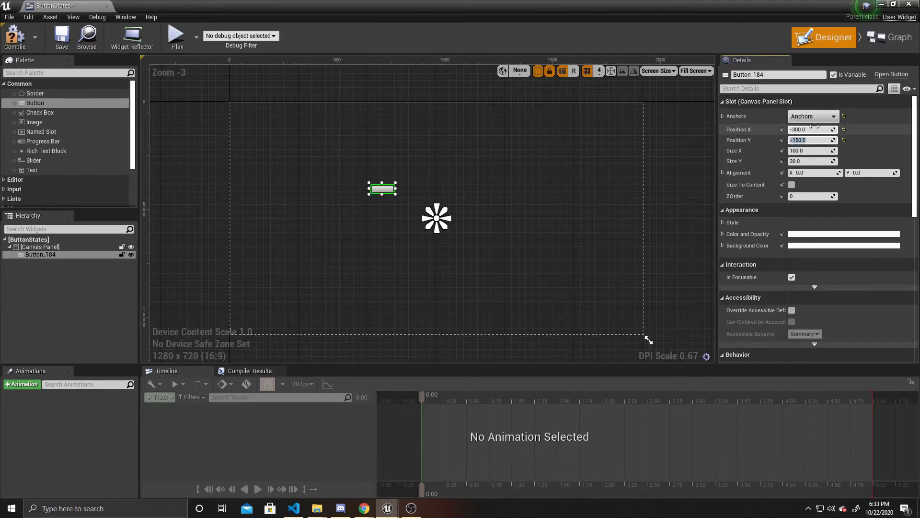
Set the button's size to 600 by 300
left_click(814, 150)
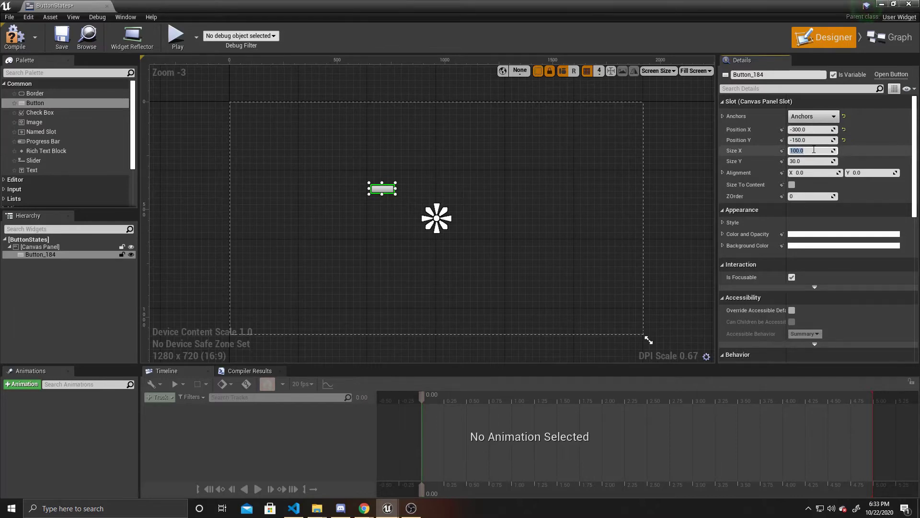
type("600")
key("Tab")
type("300")
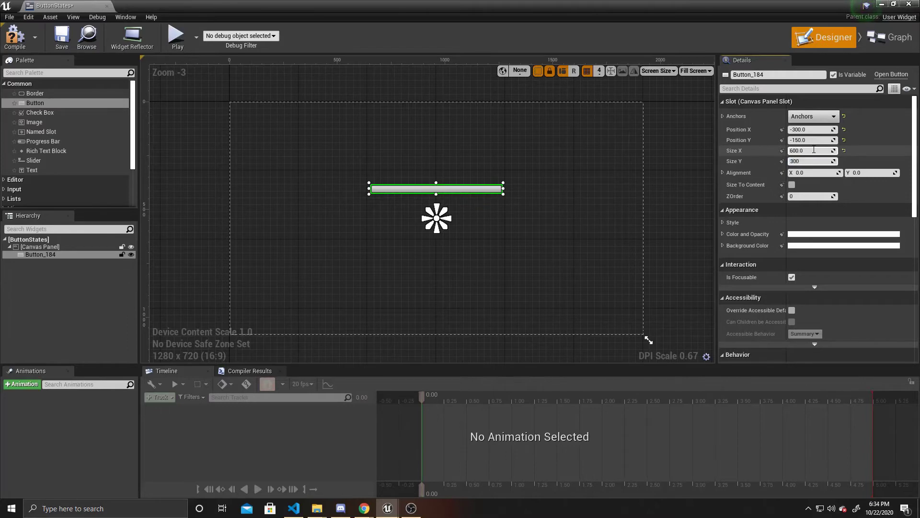
key("Return")
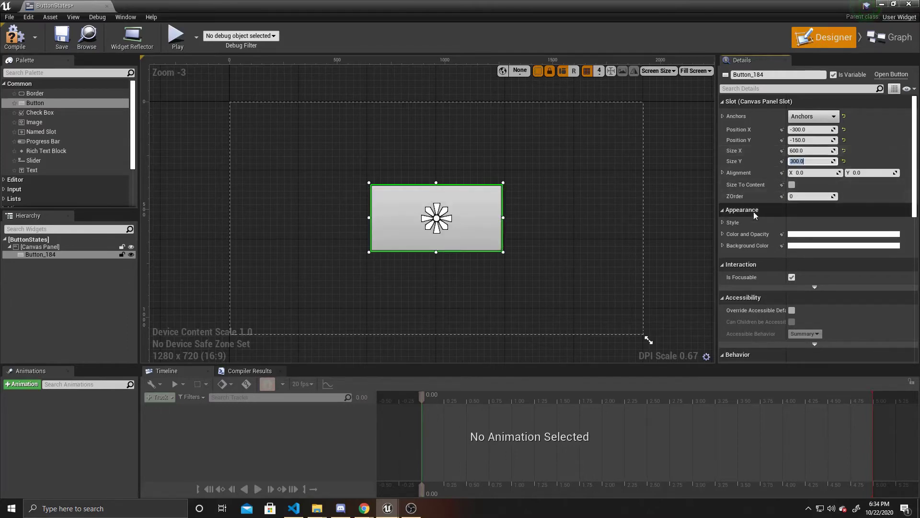
Expand the button's Style properties and the settings of its Normal state
left_click(723, 223)
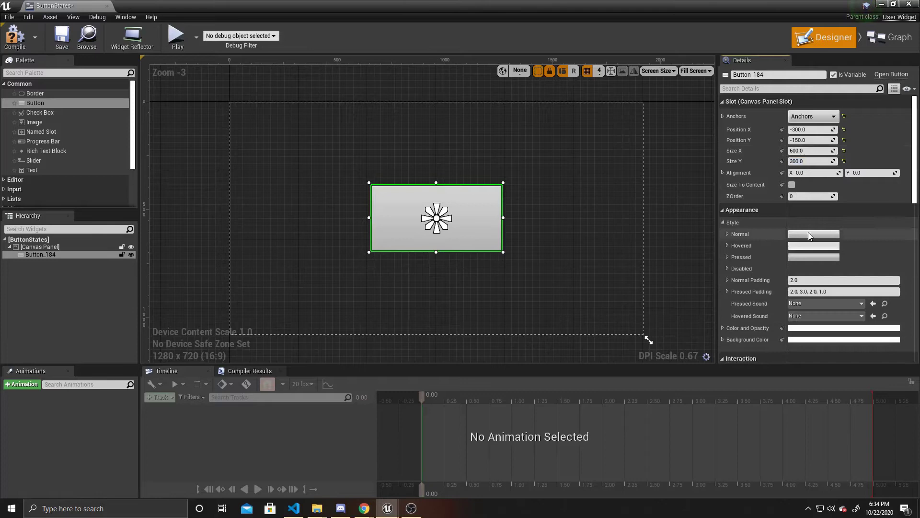
scroll(899, 235, "down", 1)
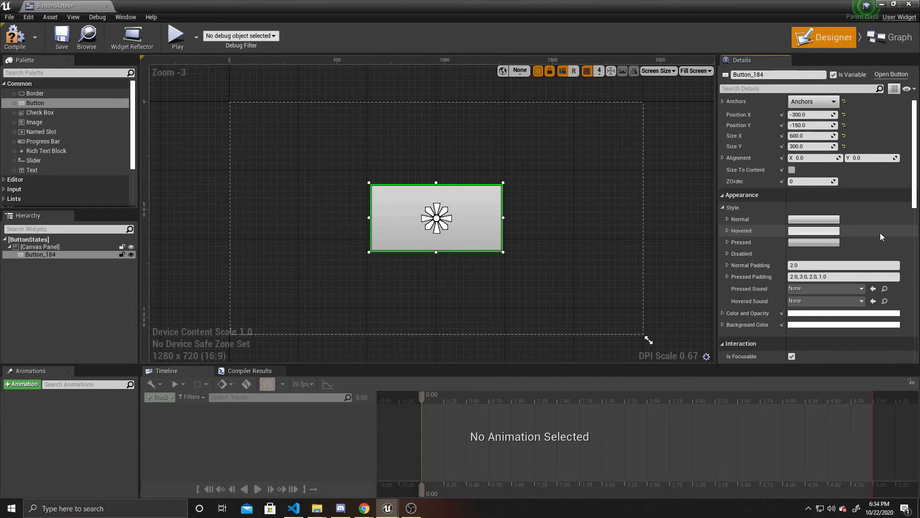
left_click(727, 219)
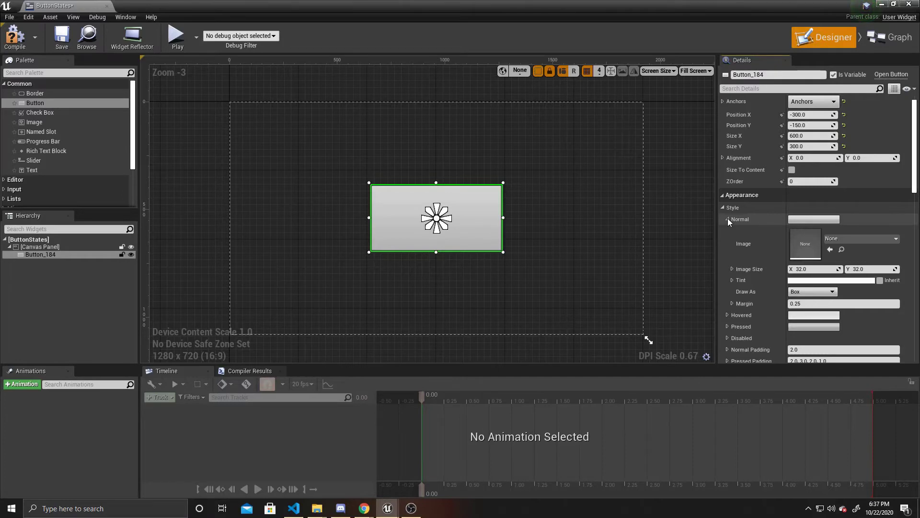
left_click(807, 281)
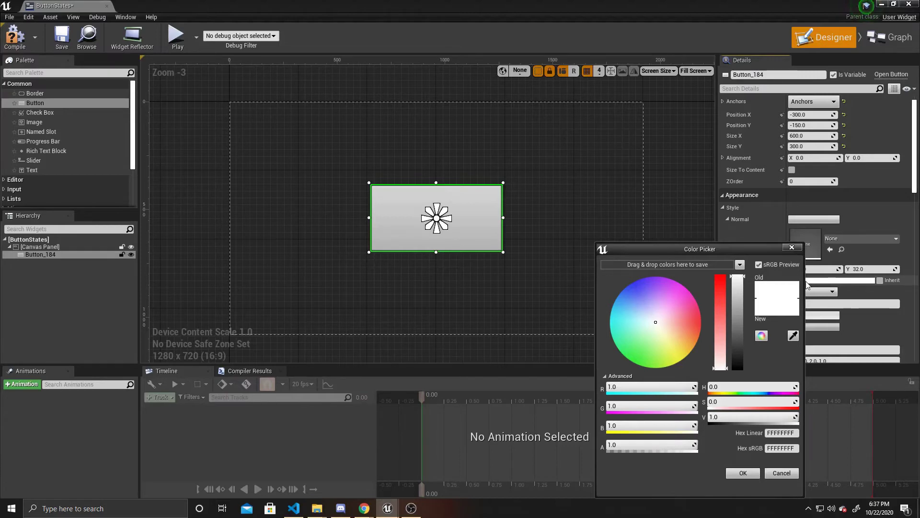
left_click(650, 344)
left_click_drag(648, 344, 634, 353)
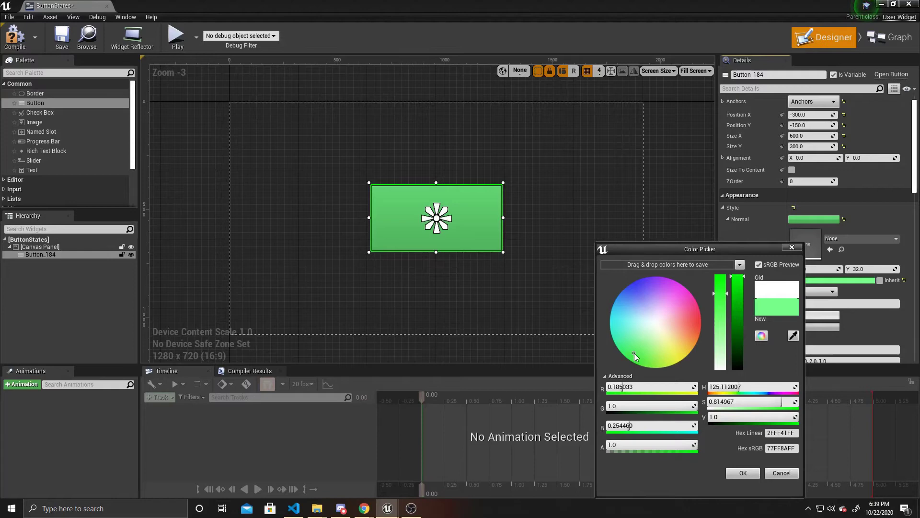
left_click(785, 475)
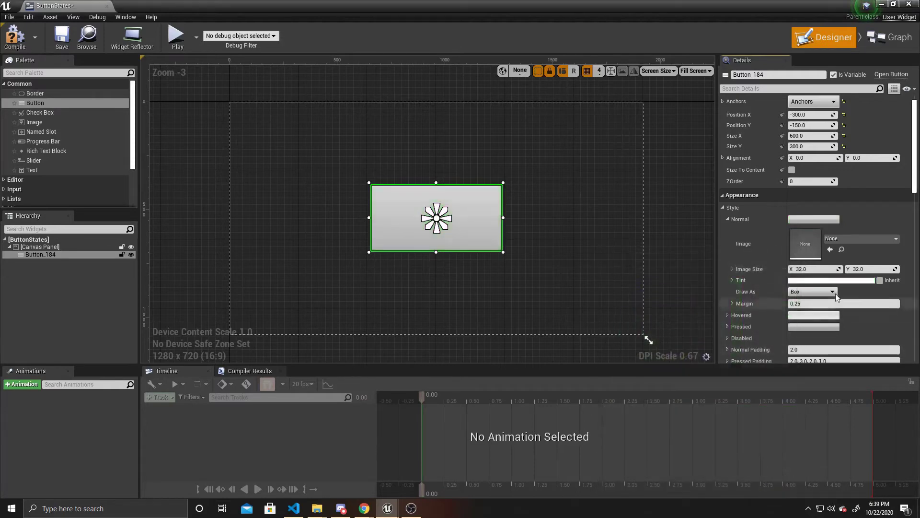
Assign the green_button00 texture as the image of the button's Normal state
left_click(852, 238)
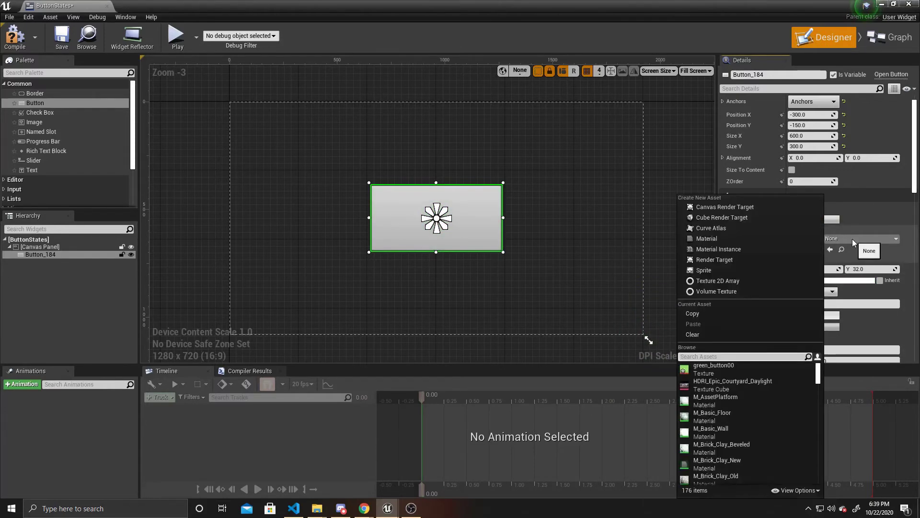
type("gree")
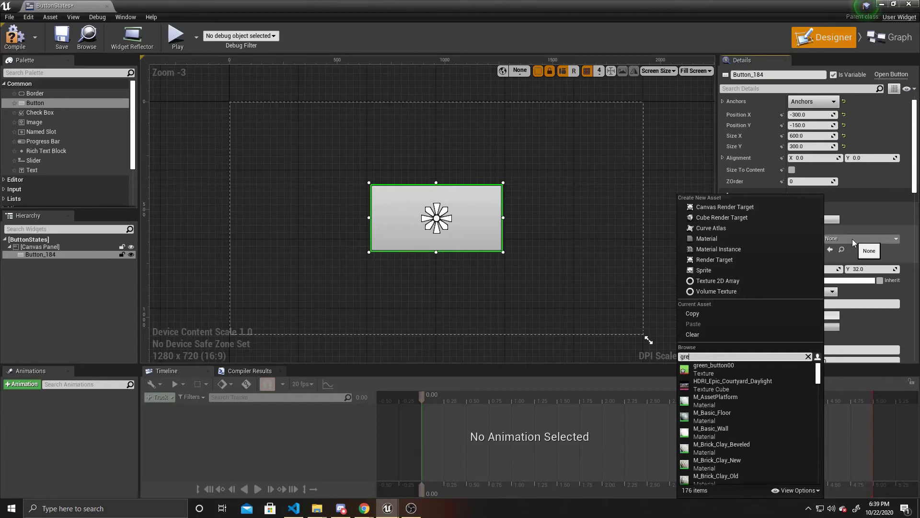
left_click(752, 369)
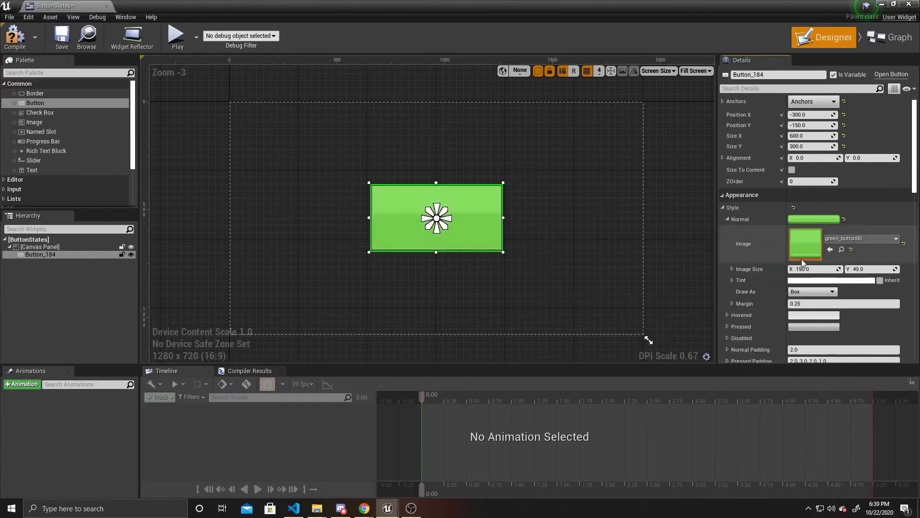
left_click(727, 220)
Assign the yellow_button00 texture as the image of the button's Hovered state
left_click(728, 231)
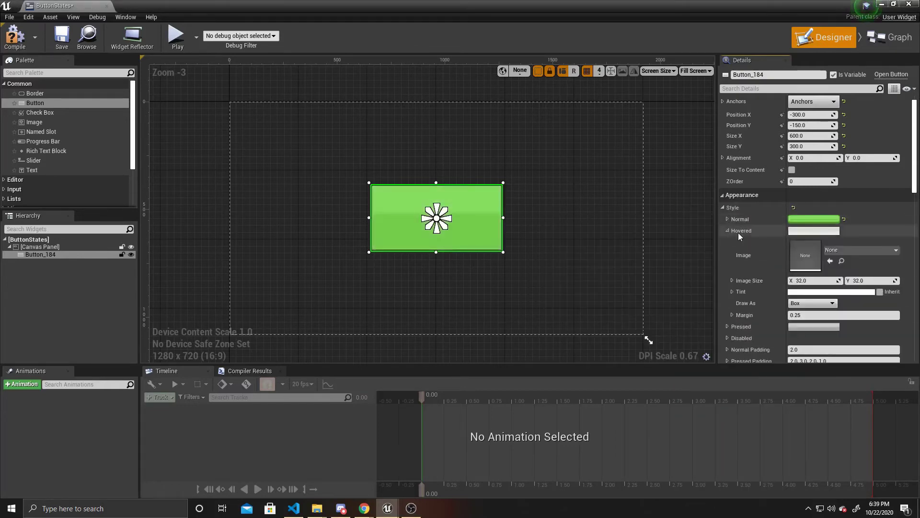
left_click(839, 251)
type("yellow")
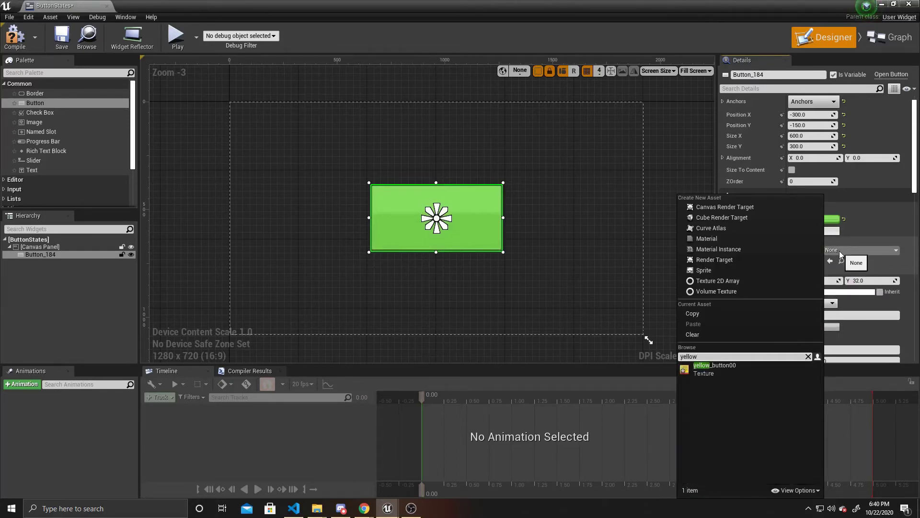
left_click(753, 368)
left_click(727, 230)
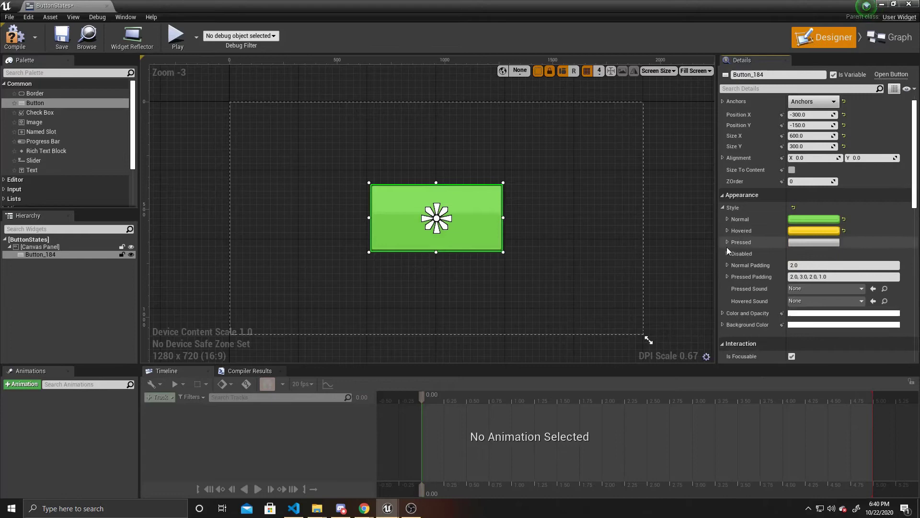
Assign the red_button00 texture as the image of the button's Pressed state and save the widget
left_click(727, 242)
left_click(834, 261)
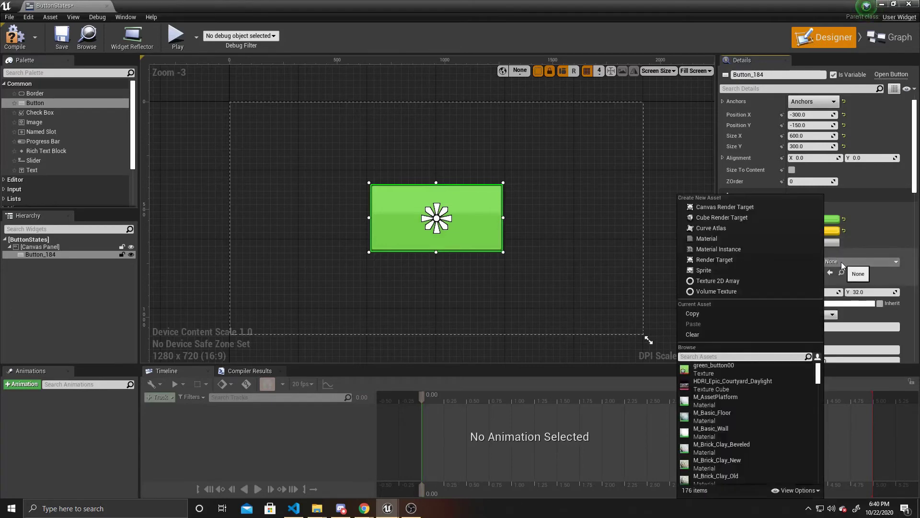
type("red")
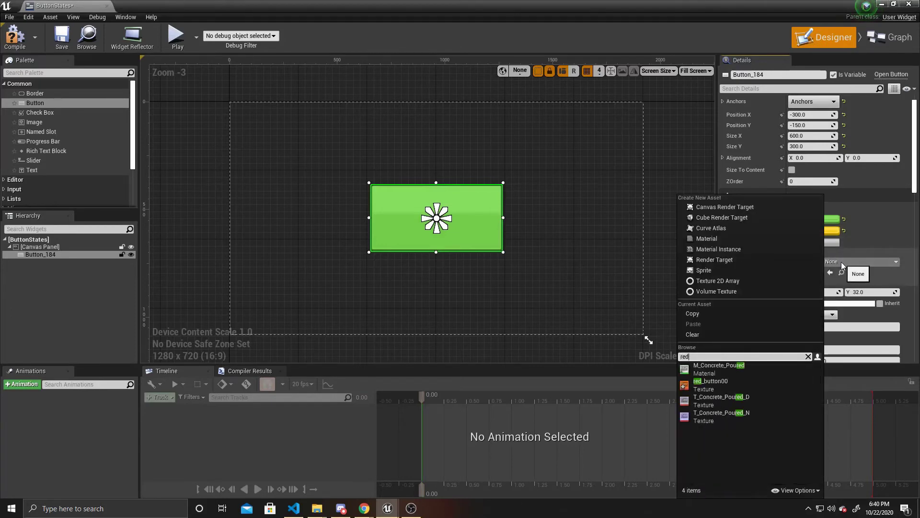
left_click(738, 387)
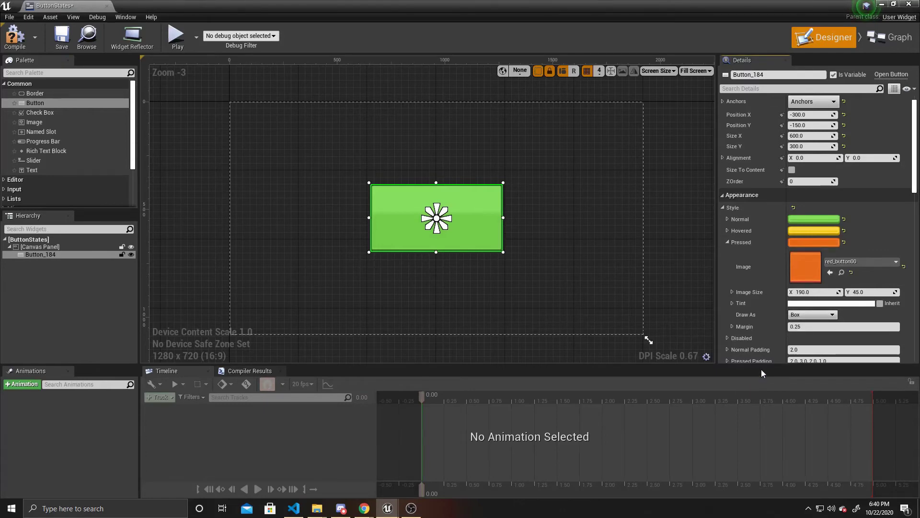
left_click(61, 37)
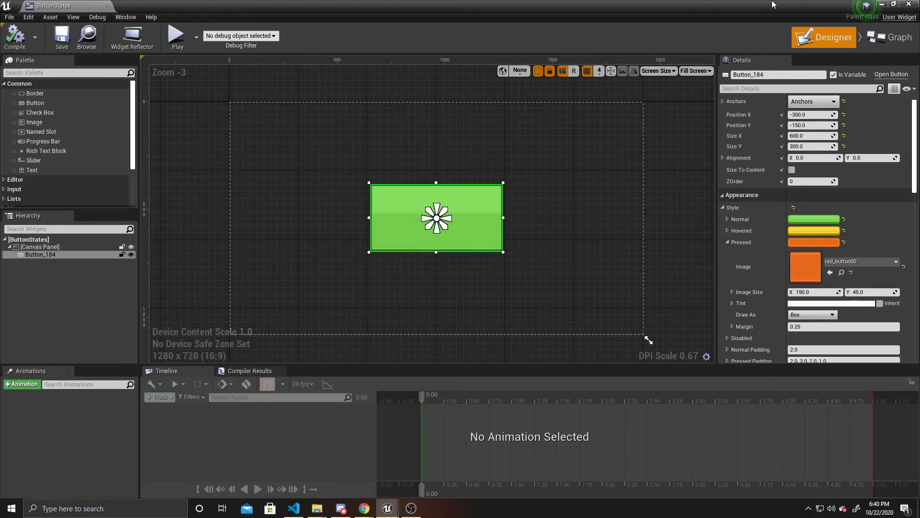
Return to the main level editor and open the Level Blueprint
left_click(881, 3)
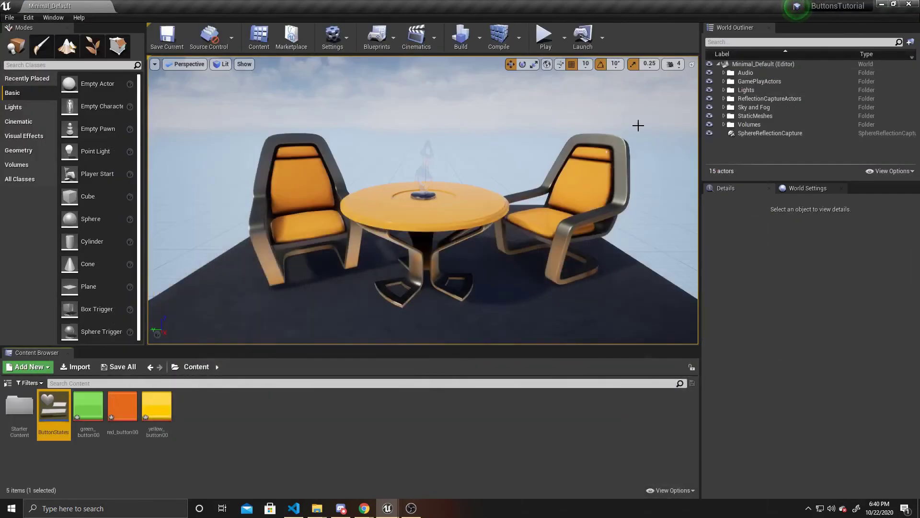
left_click(395, 38)
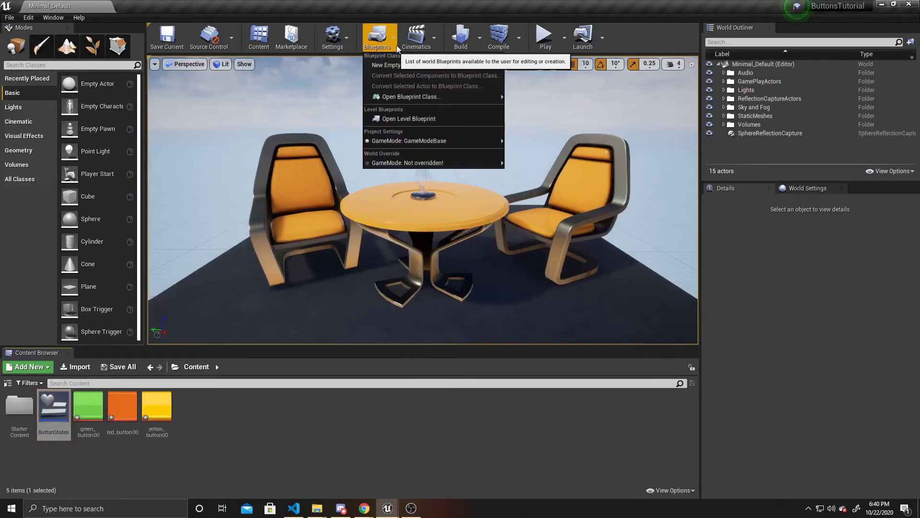
left_click(402, 119)
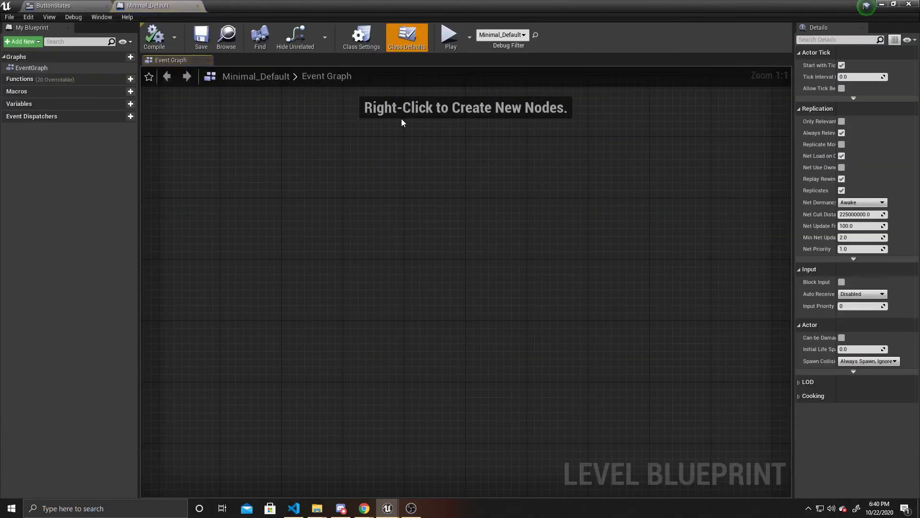
Add an Event BeginPlay node to the level's event graph and position it in the upper part
right_click(361, 235)
type("b")
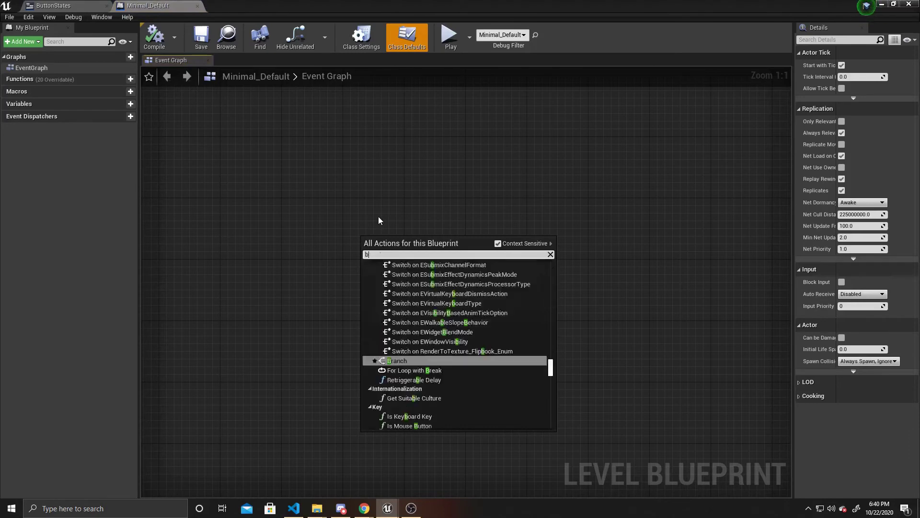
type("eginplay")
key("Return")
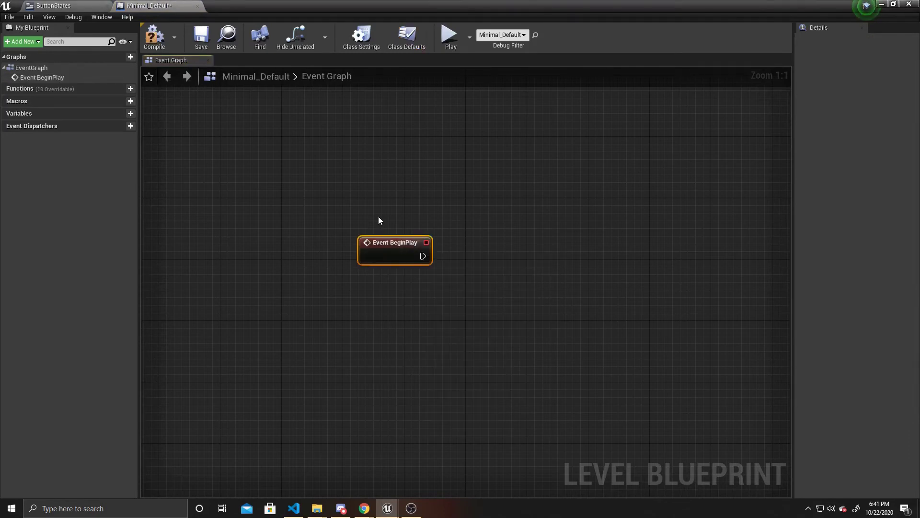
left_click_drag(387, 247, 372, 209)
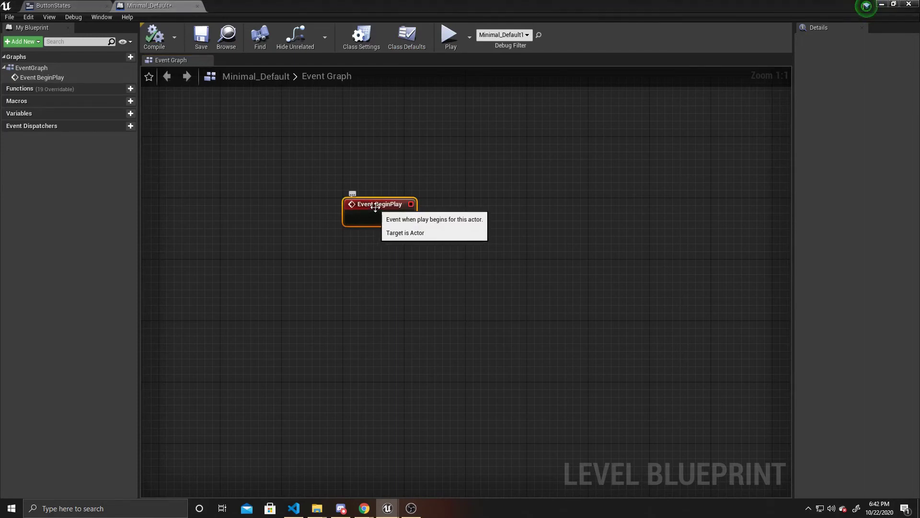
Add a Create Widget node executed from Event BeginPlay, aligned beside it, with ButtonStates as its class
left_click_drag(407, 218, 506, 220)
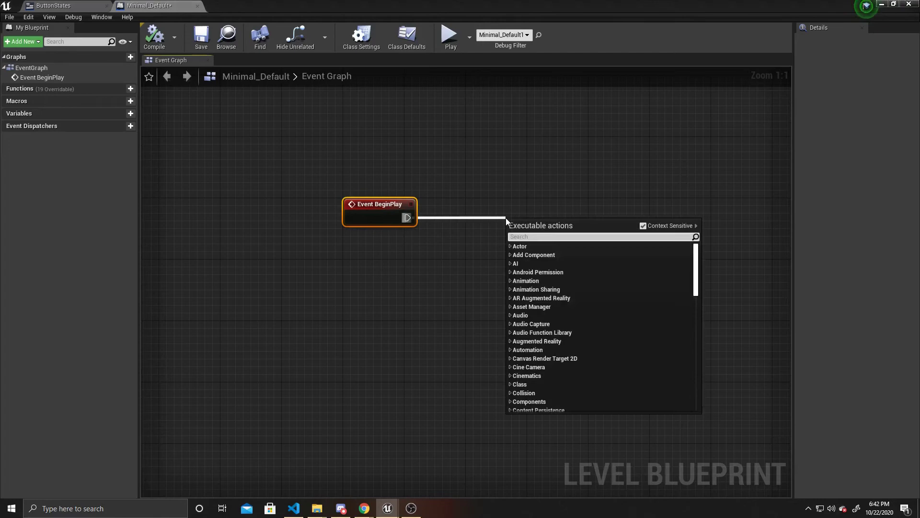
type("create w")
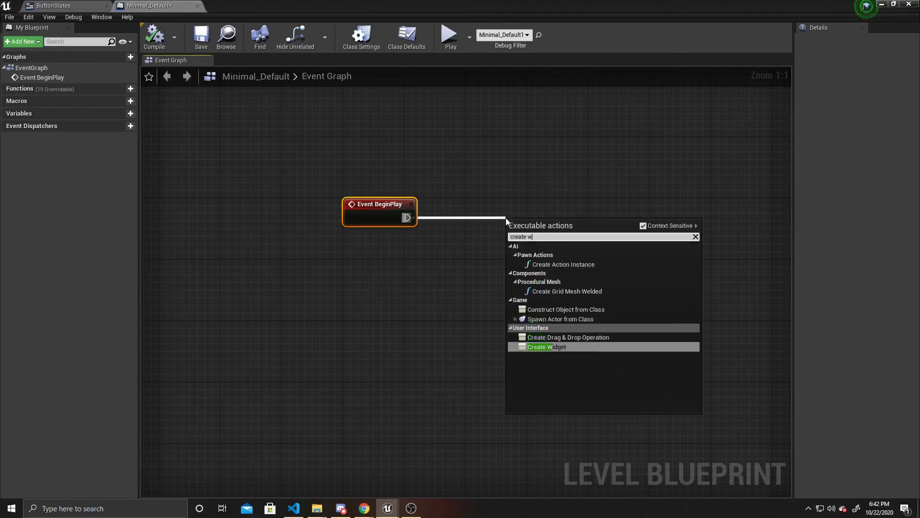
key("Return")
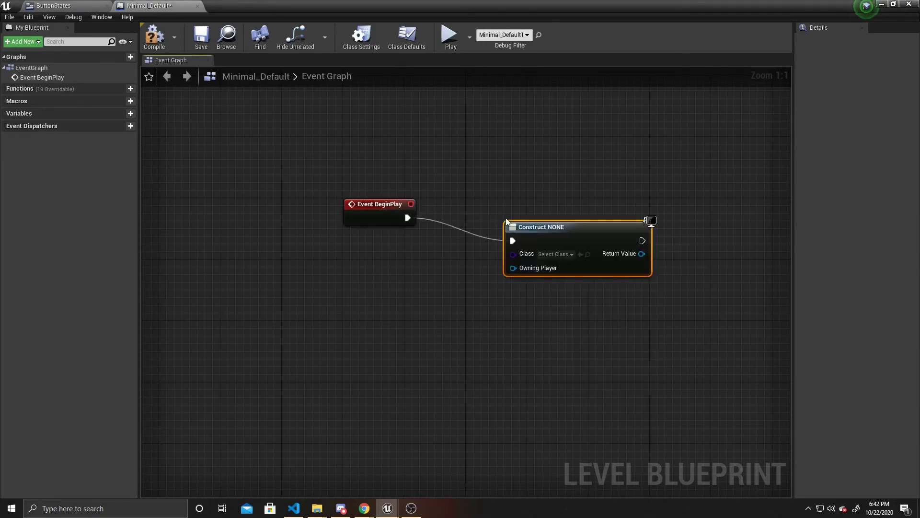
left_click_drag(537, 228, 506, 205)
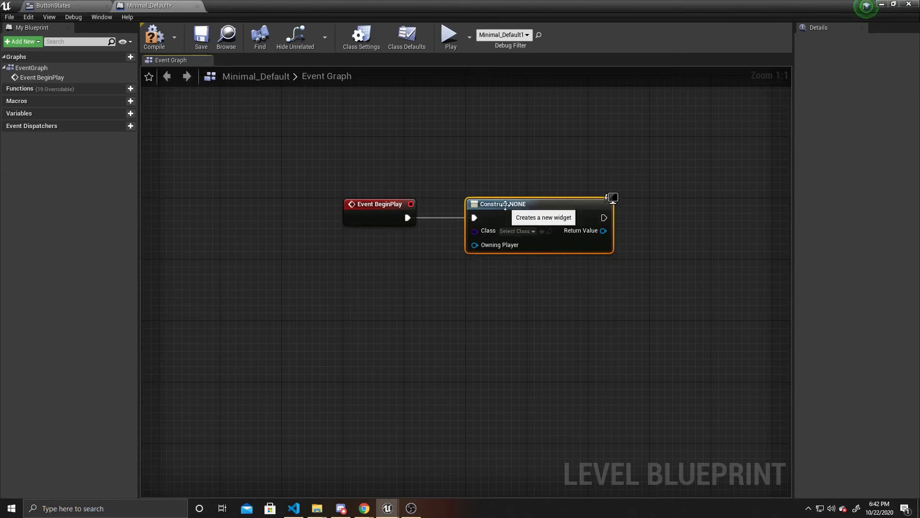
left_click(527, 233)
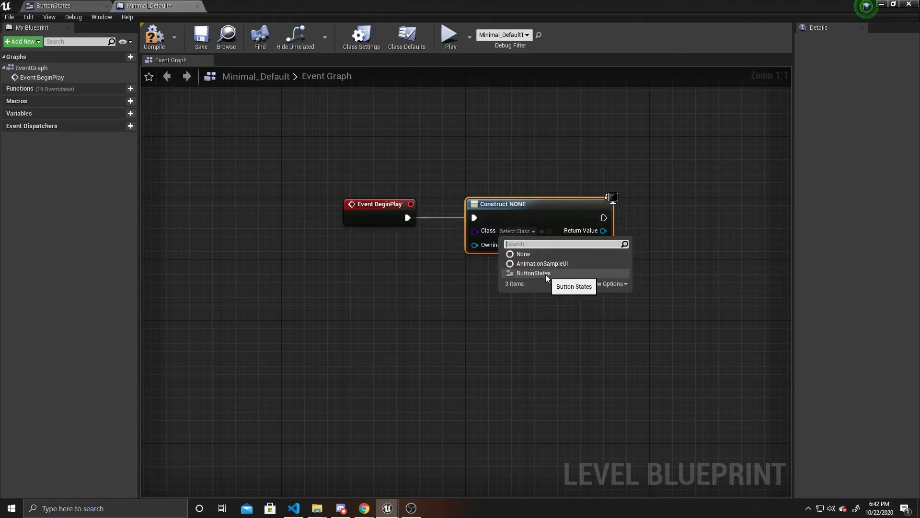
left_click(533, 273)
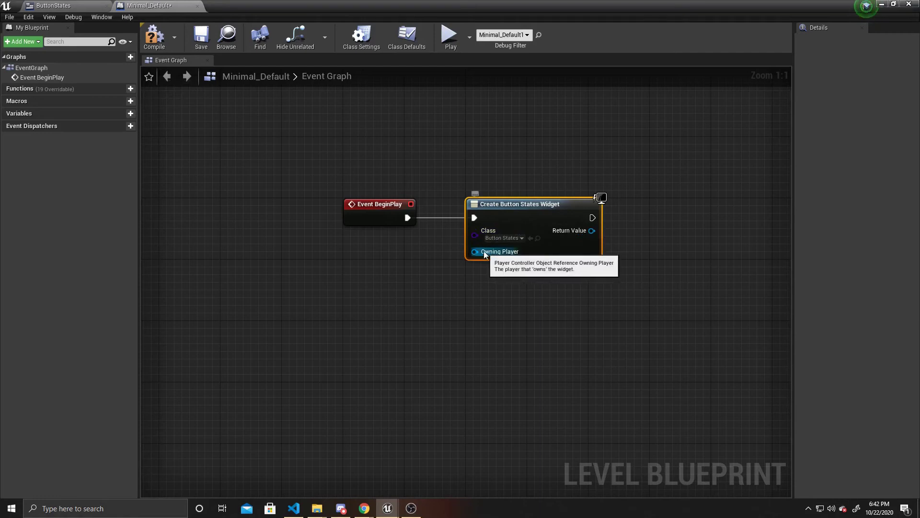
Feed the widget node's Owning Player from a new Get Player Controller node placed below Event BeginPlay
left_click_drag(474, 252, 389, 291)
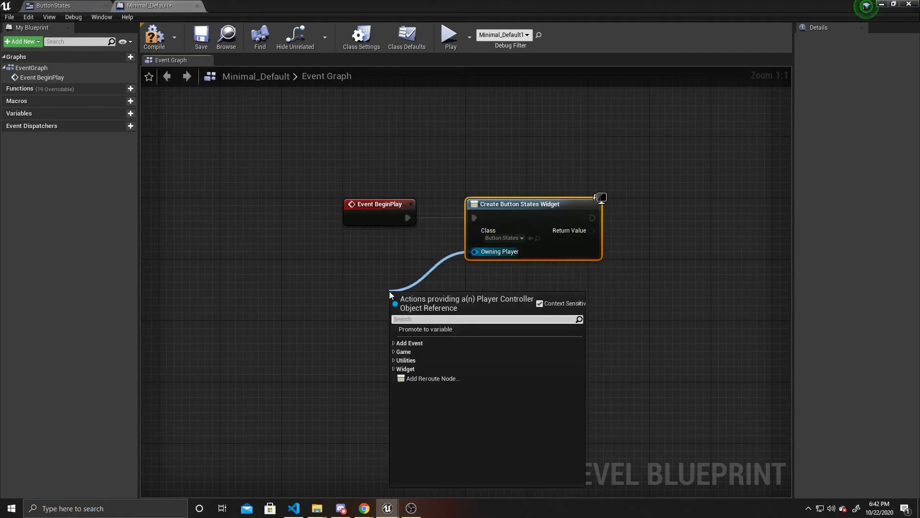
type("playerc")
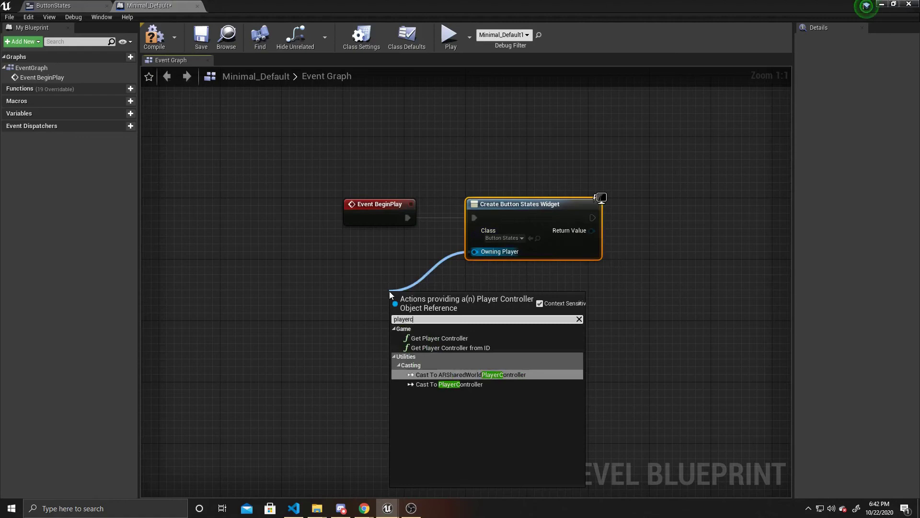
key("Up")
key("Up")
key("Return")
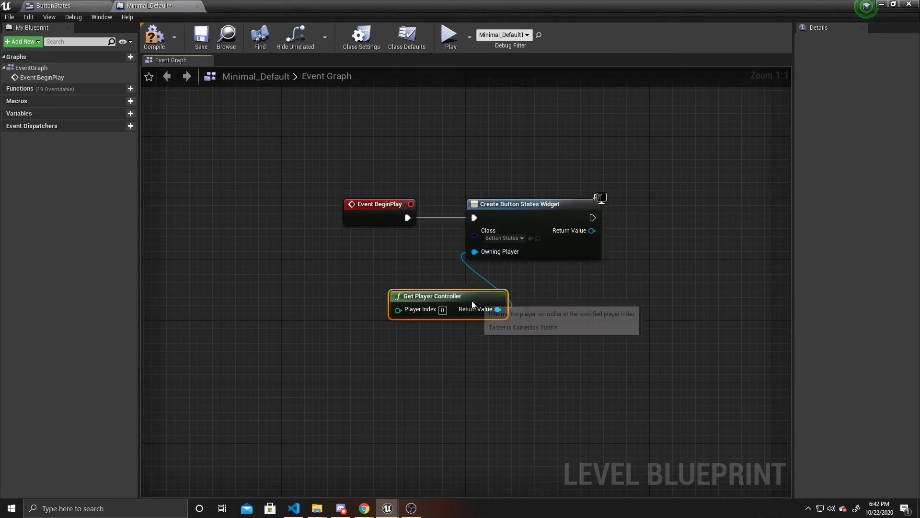
left_click_drag(472, 304, 426, 273)
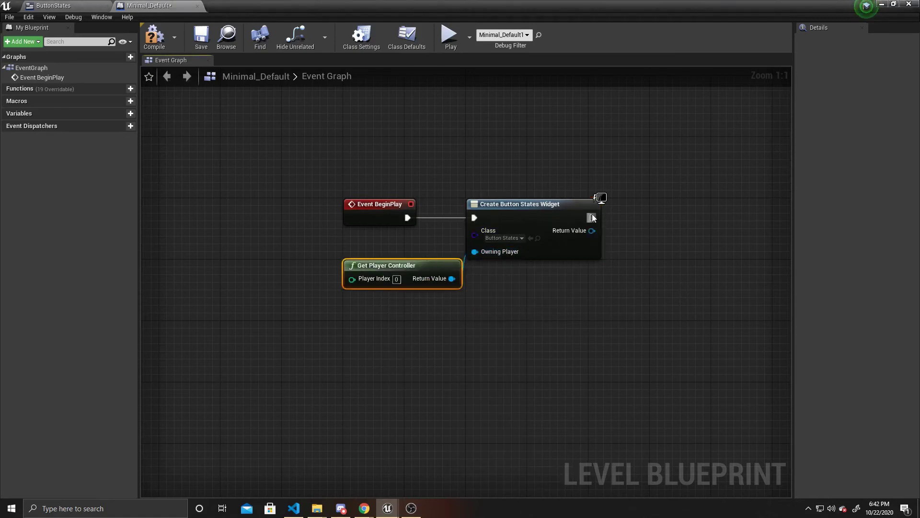
Add an Add to Viewport node after the widget creation, targeting its return value, and save the level blueprint
left_click_drag(592, 218, 649, 218)
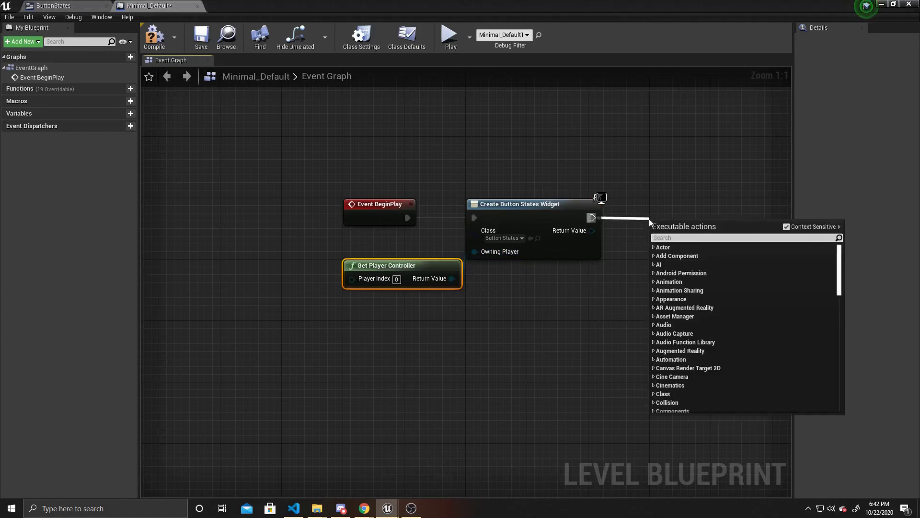
type("add")
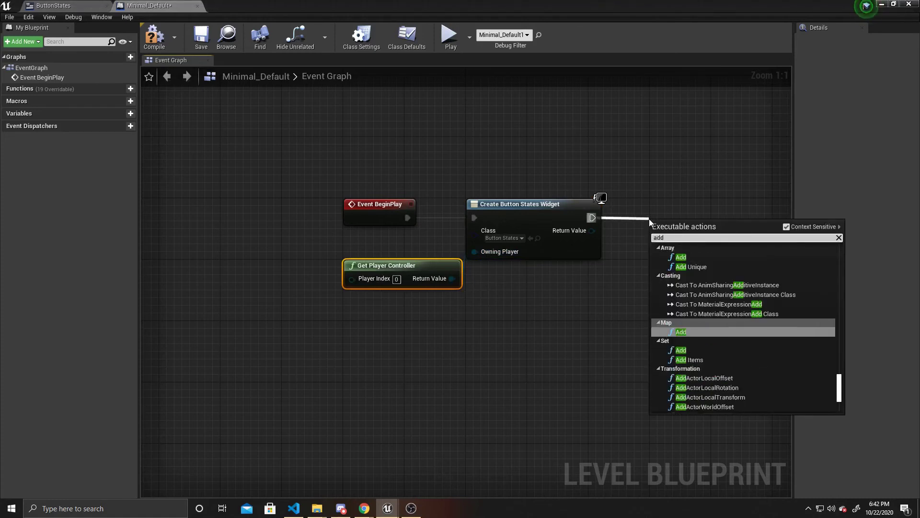
type(" to v")
key("Return")
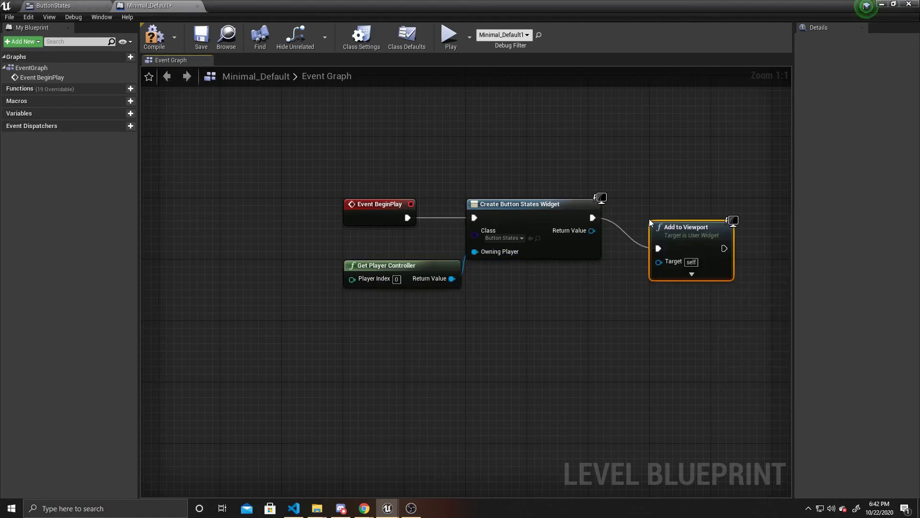
left_click_drag(685, 232, 589, 232)
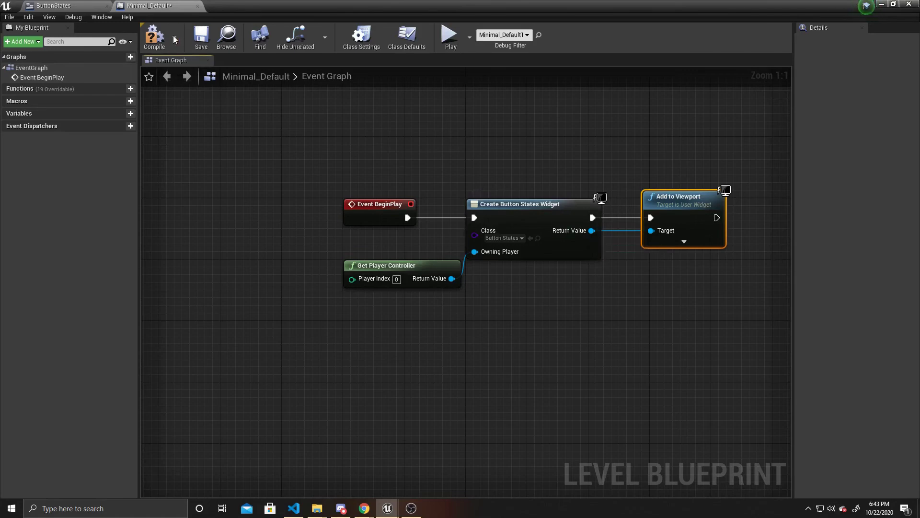
left_click(201, 39)
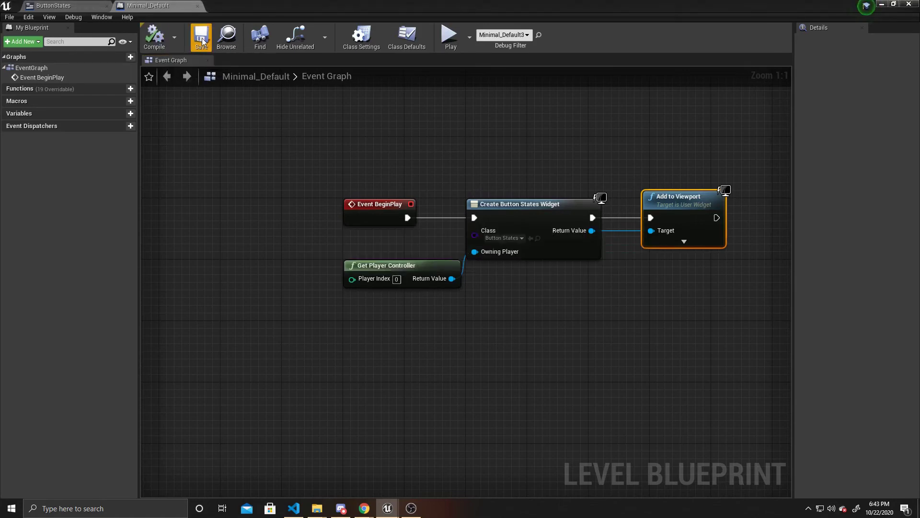
Play the level in the editor and test the button's normal, hovered and pressed images by pressing it repeatedly
left_click(881, 5)
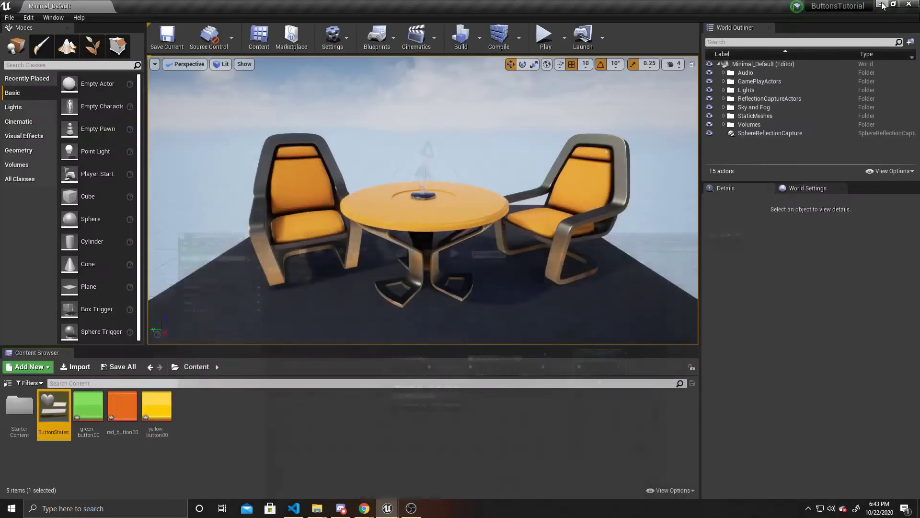
left_click(549, 34)
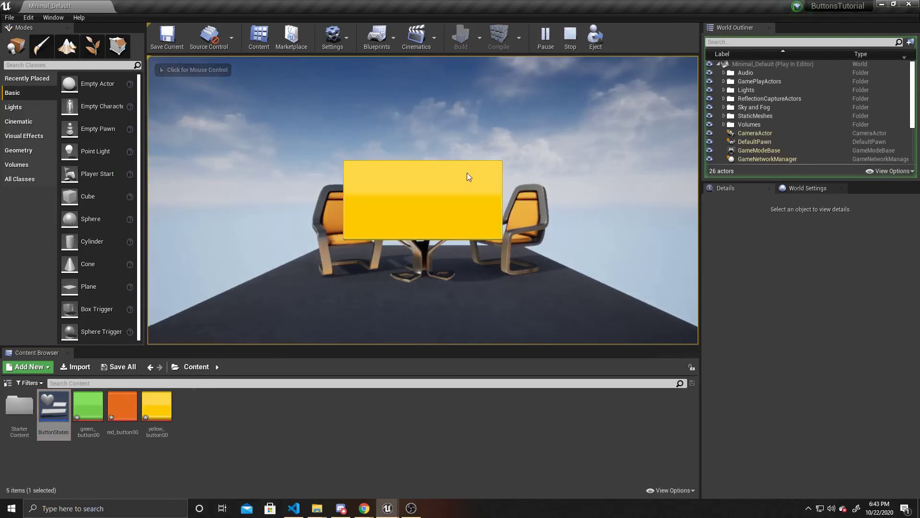
left_click(460, 201)
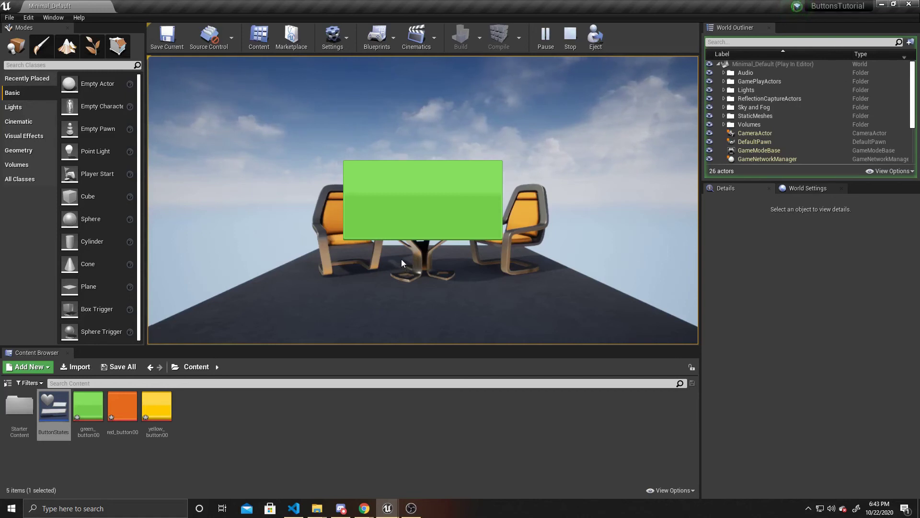
left_click(401, 210)
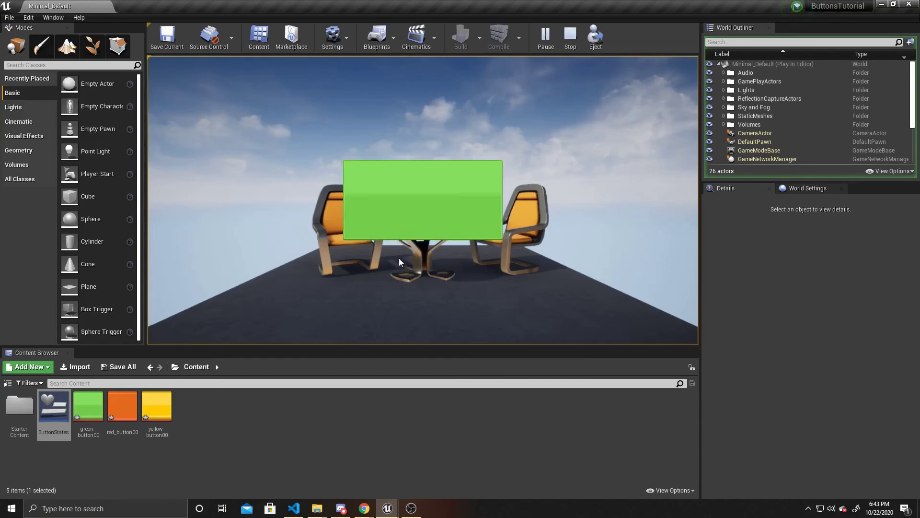
left_click(401, 220)
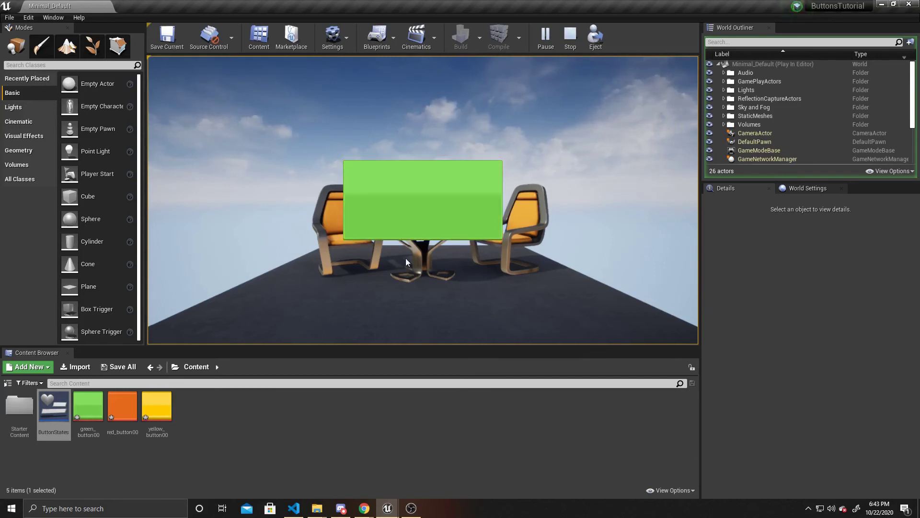
left_click(406, 219)
left_click(420, 213)
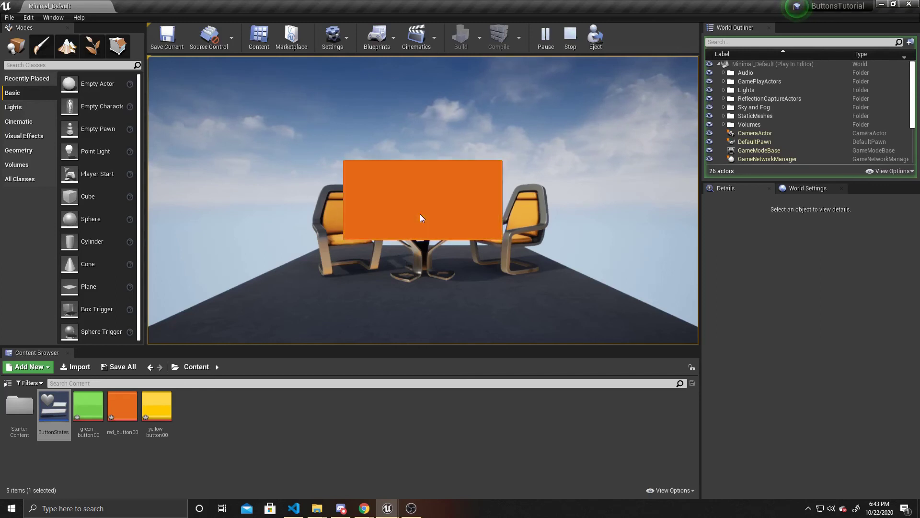
left_click(467, 197)
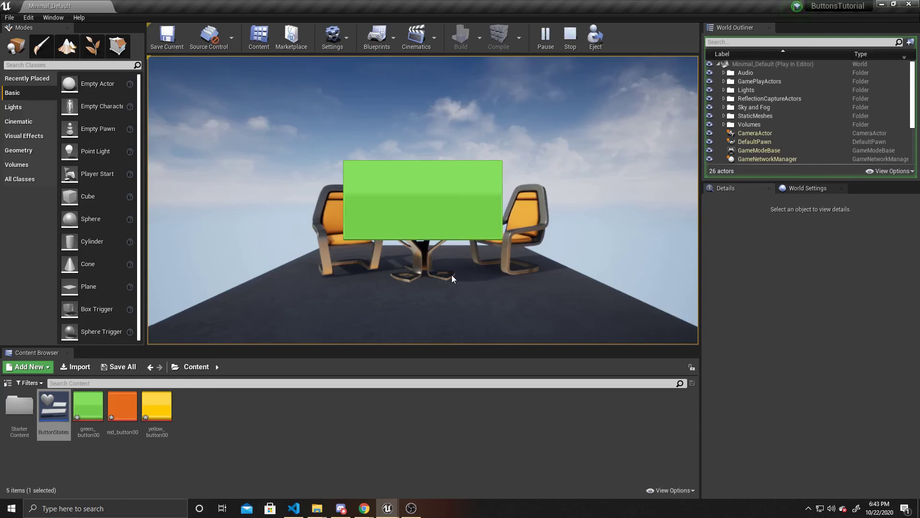
left_click(442, 215)
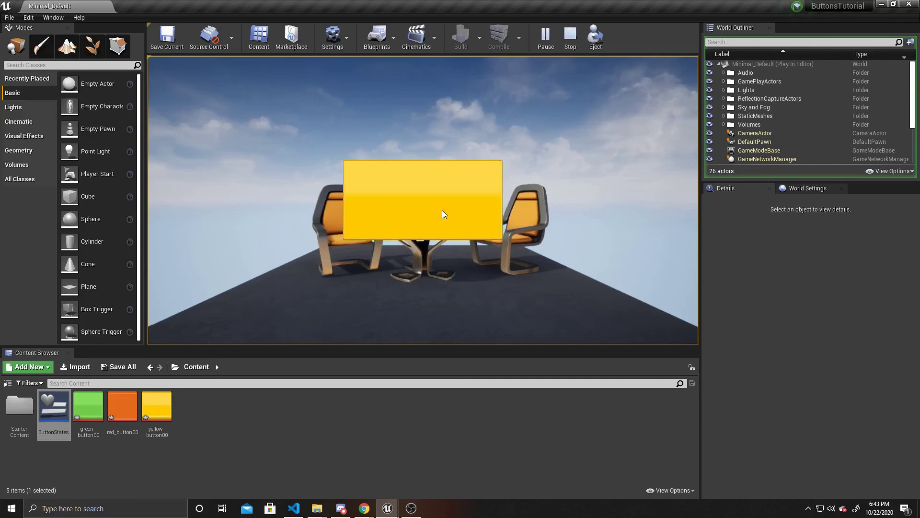
left_click(442, 206)
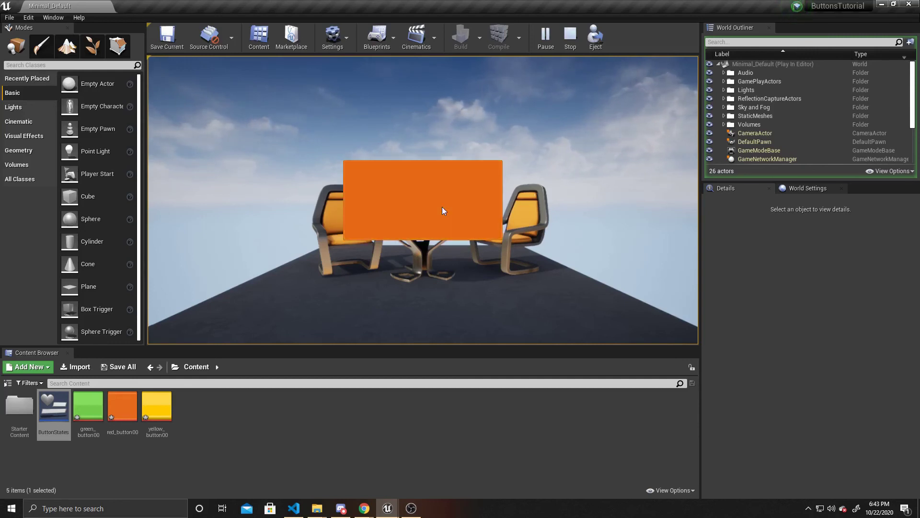
left_click(442, 206)
left_click(441, 206)
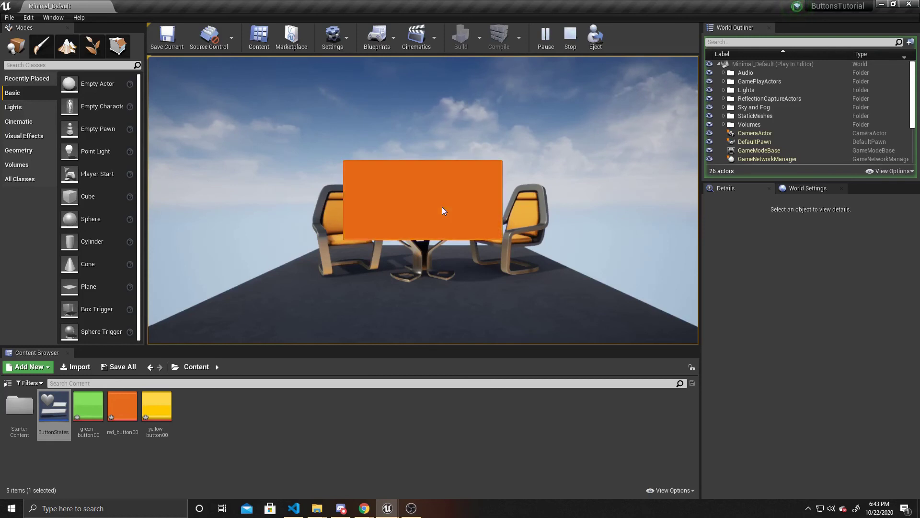